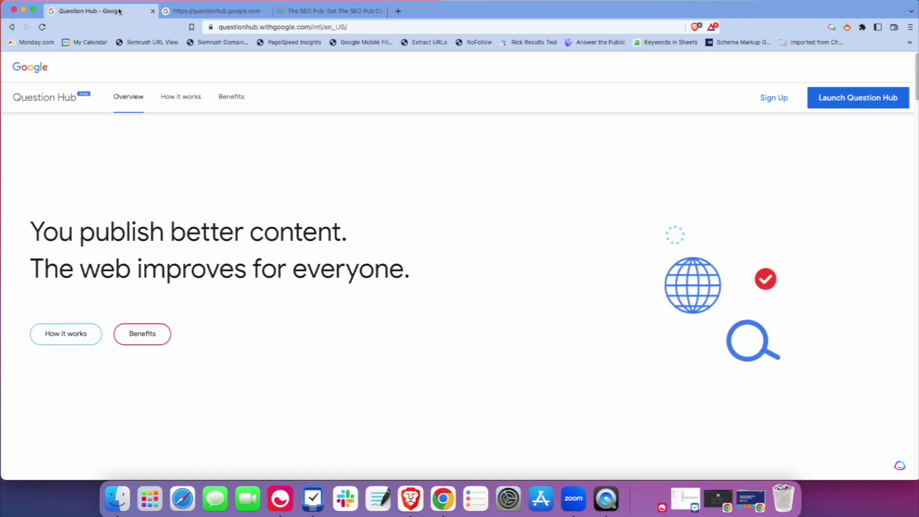
# Read the overview's How it works and Benefits sections, then switch to the Welcome to Question Hub page.
pyautogui.click(119, 11)
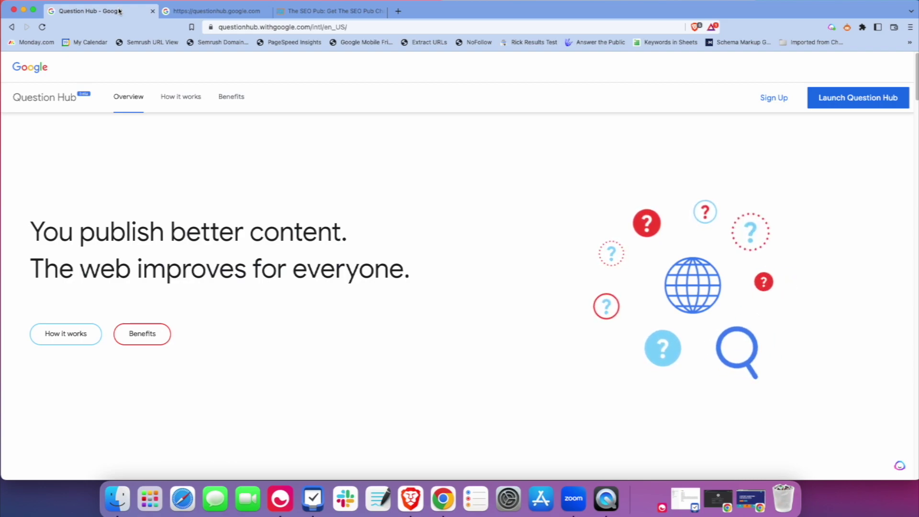
pyautogui.scroll(-5, 232, 138)
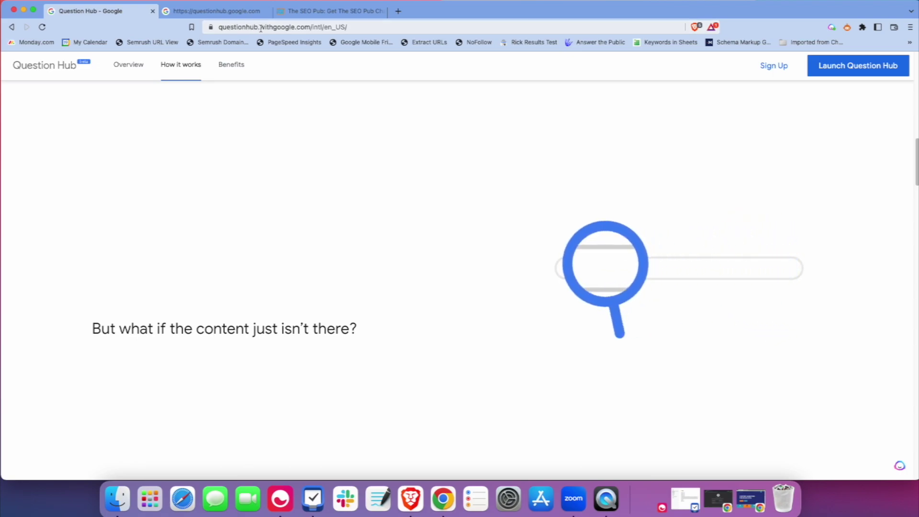
pyautogui.scroll(-2, 404, 252)
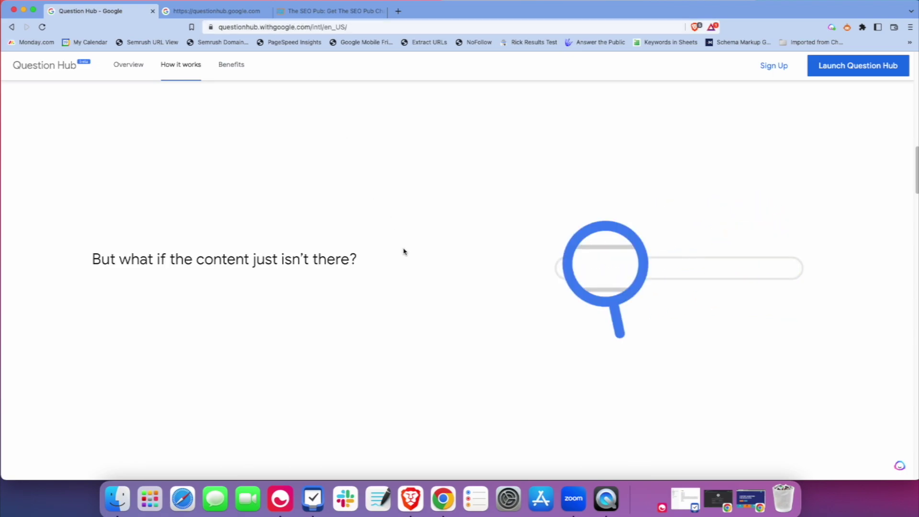
pyautogui.scroll(-3, 405, 252)
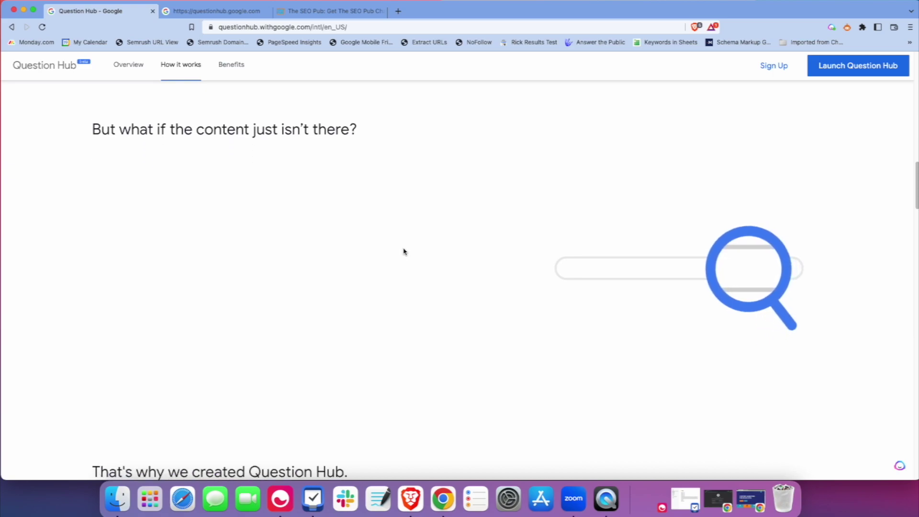
pyautogui.scroll(-3, 405, 251)
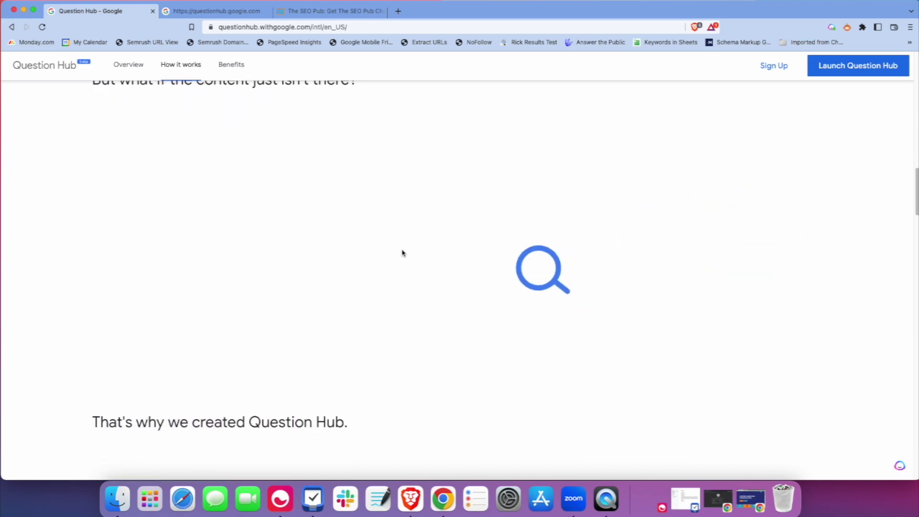
pyautogui.scroll(-4, 403, 253)
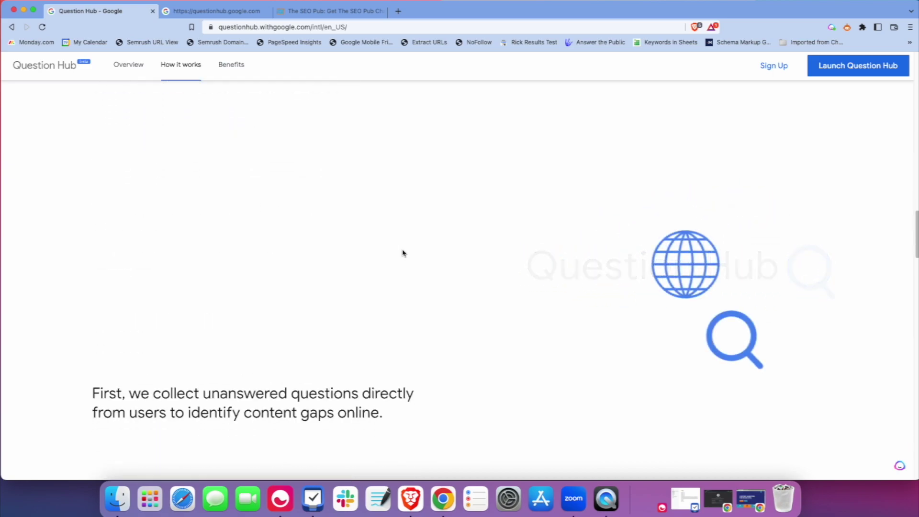
pyautogui.scroll(-4, 403, 253)
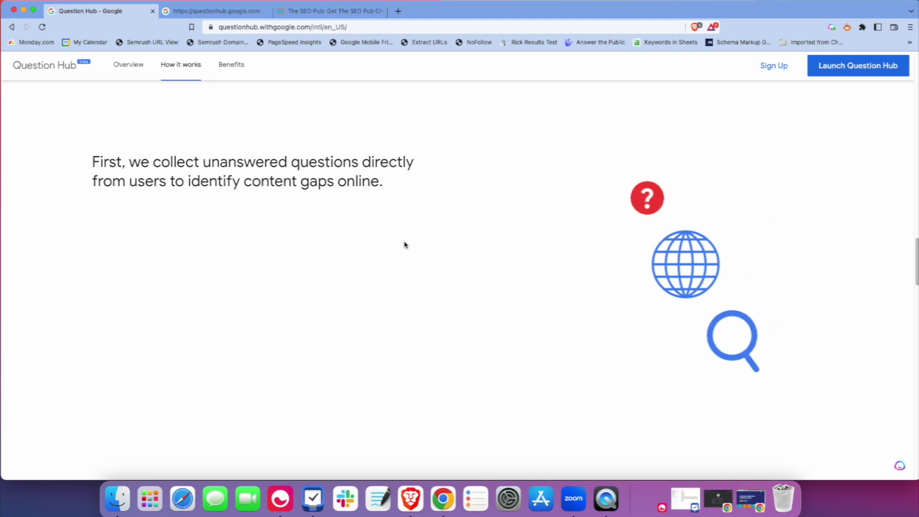
pyautogui.scroll(-2, 404, 247)
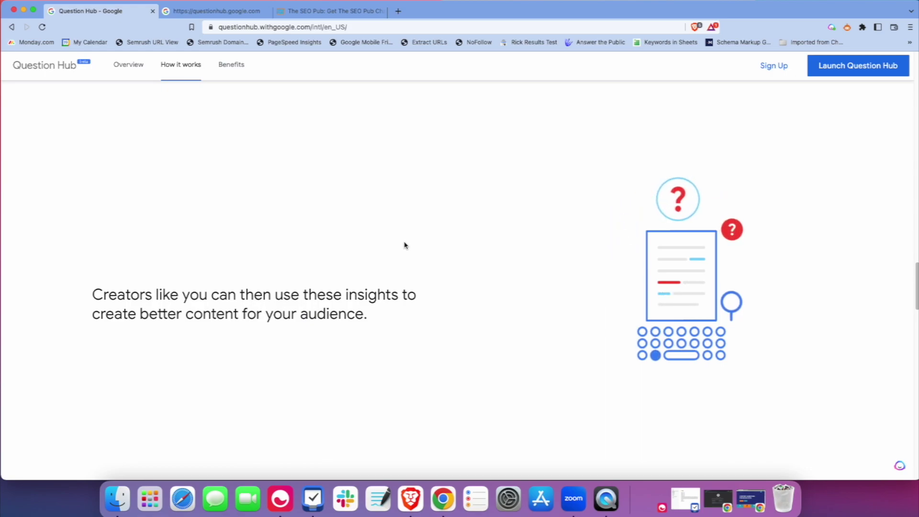
pyautogui.scroll(-3, 405, 246)
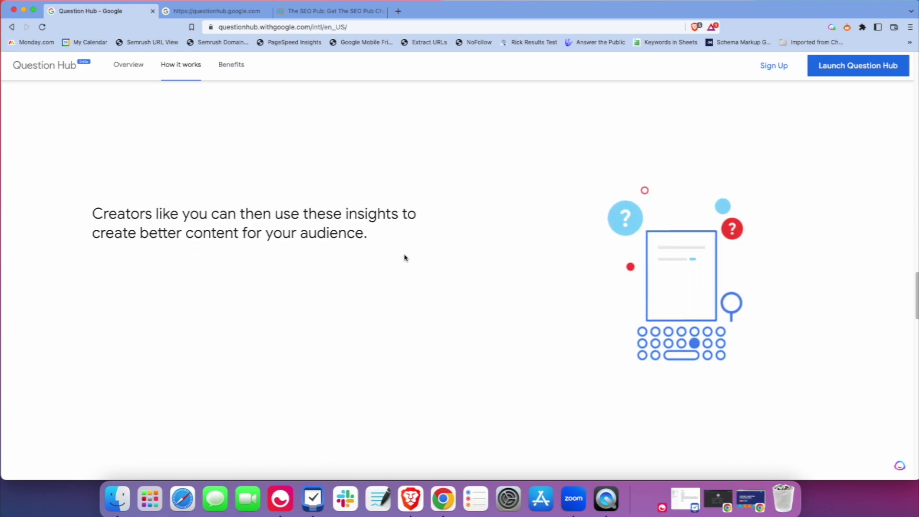
pyautogui.scroll(-5, 404, 258)
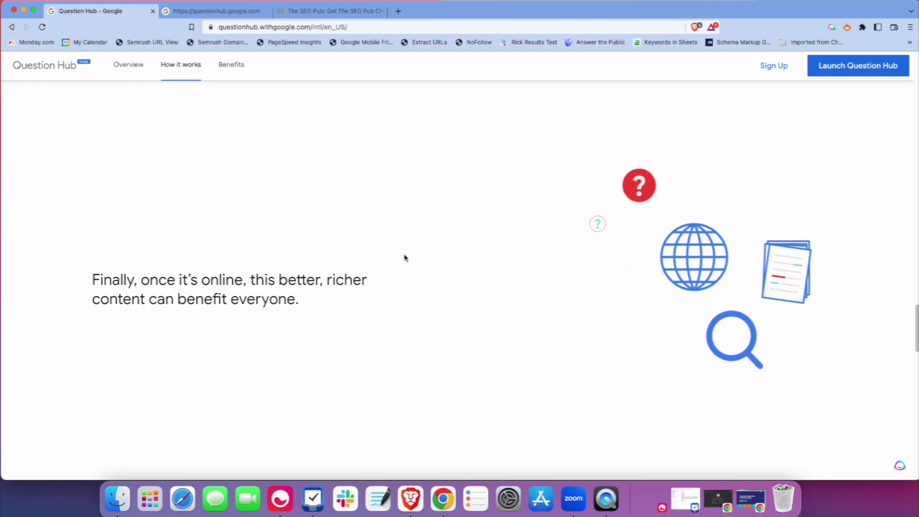
pyautogui.scroll(-8, 404, 258)
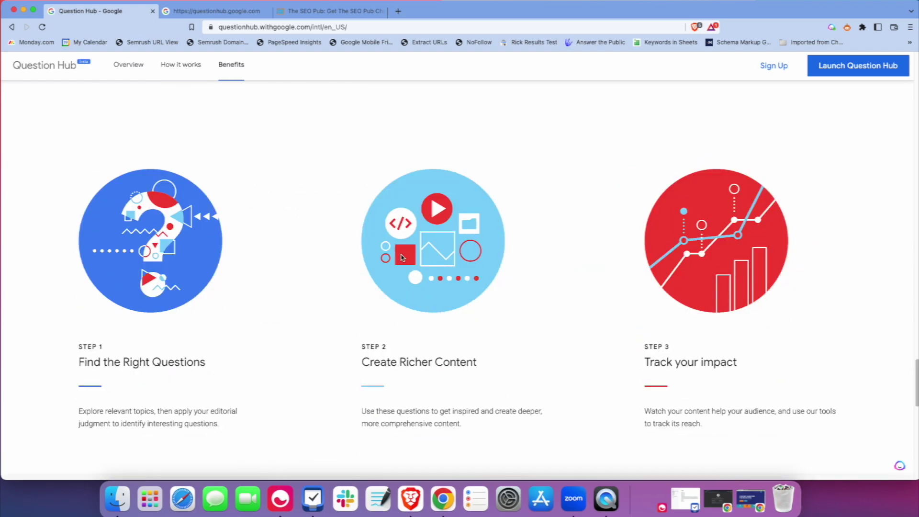
pyautogui.click(191, 11)
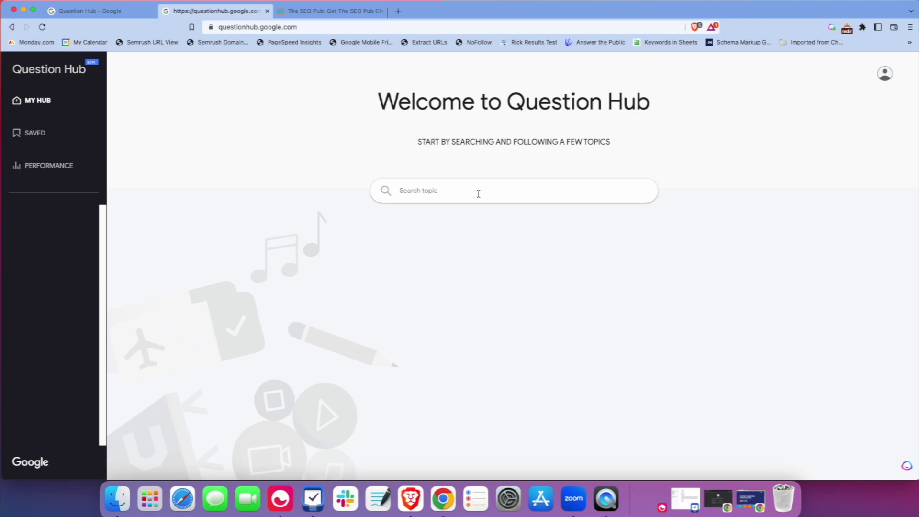
# Search for the 'agile project management' topic and open its related questions list.
pyautogui.write('agile project management')
pyautogui.press('Return')
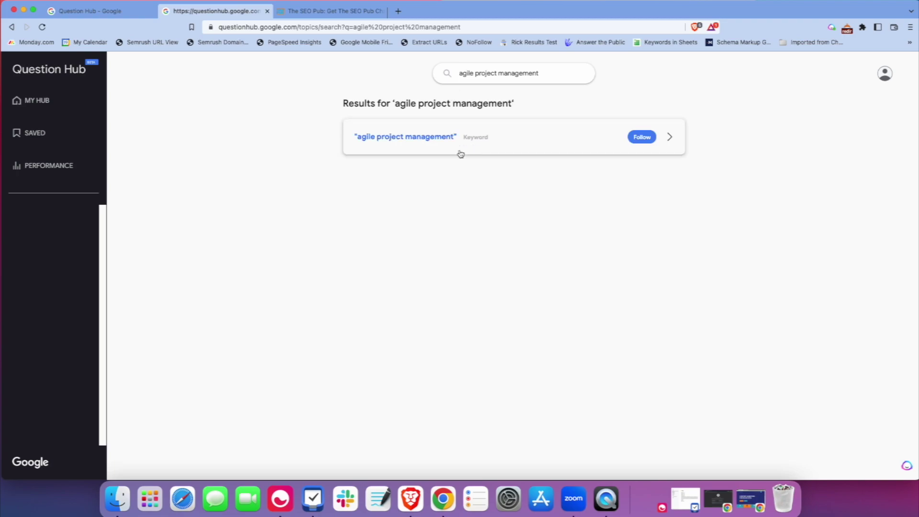
pyautogui.click(642, 137)
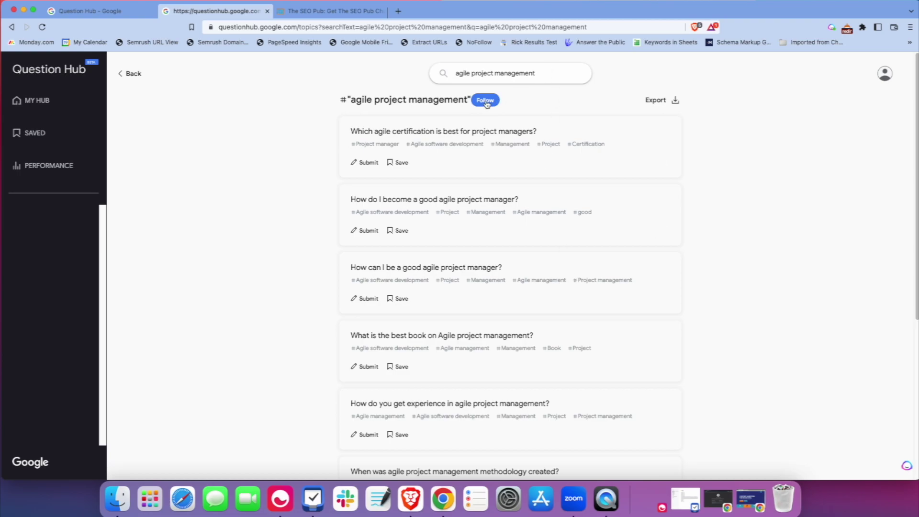
# Search for 'sprint project management' and open its topic page.
pyautogui.tripleClick(554, 71)
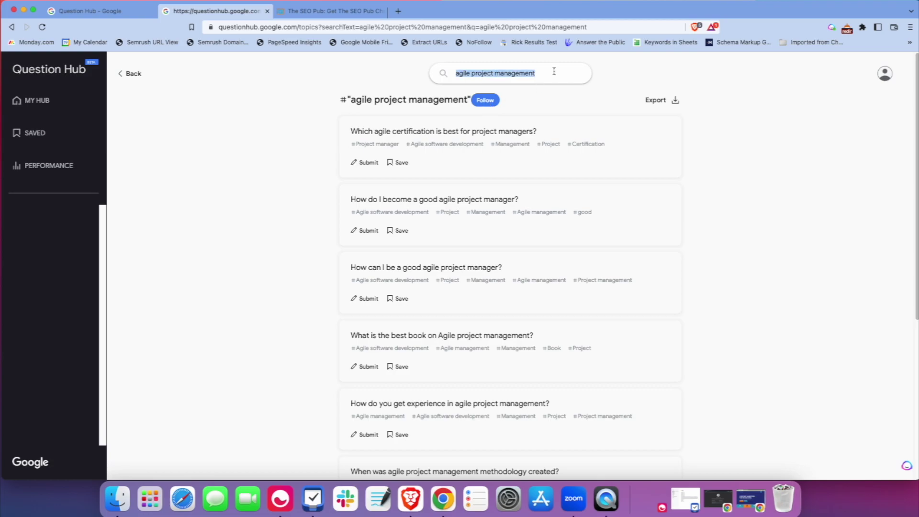
pyautogui.write('spr')
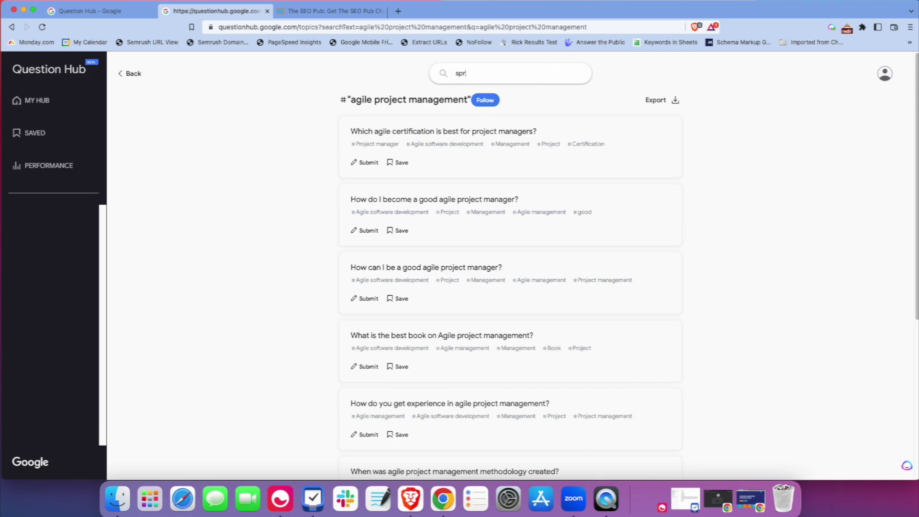
pyautogui.write('int project management')
pyautogui.press('Return')
pyautogui.moveTo(507, 145)
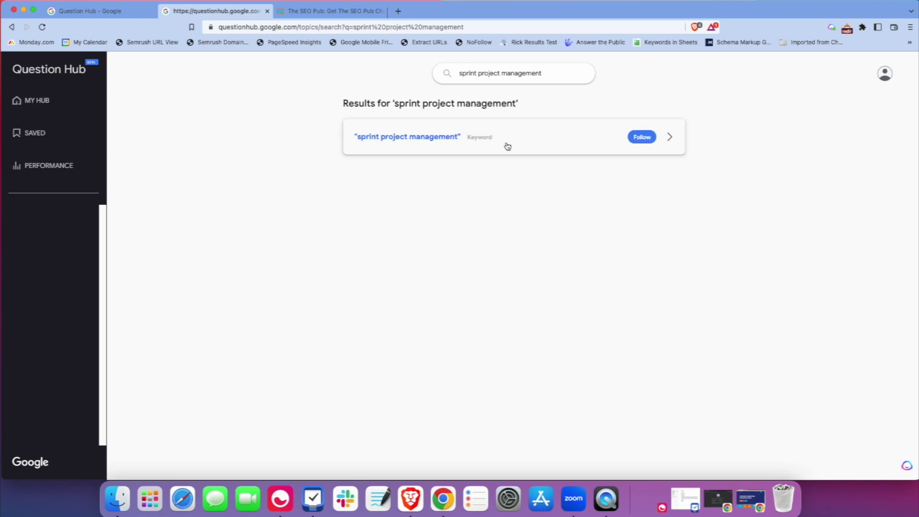
pyautogui.click(645, 138)
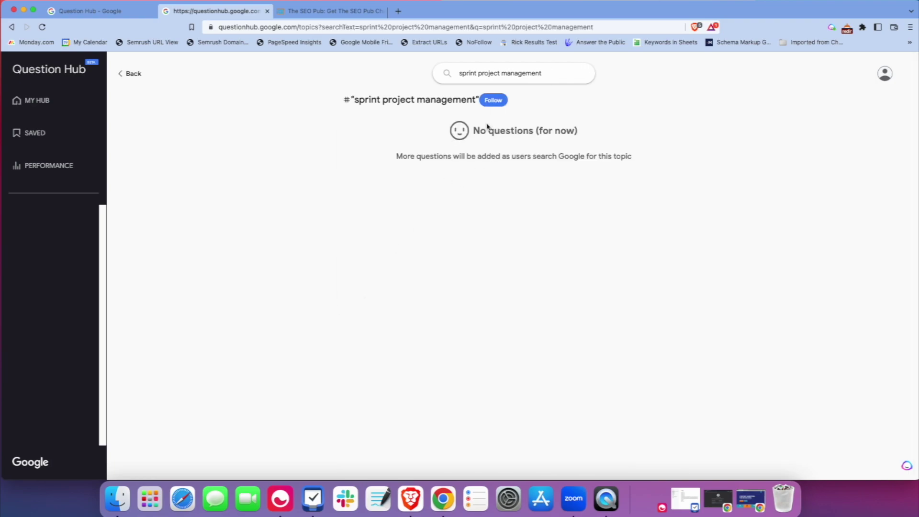
# Search for 'sprint backlog' and open its topic's question list.
pyautogui.moveTo(543, 73); pyautogui.dragTo(459, 73)
pyautogui.write('sprint backlog')
pyautogui.press('Return')
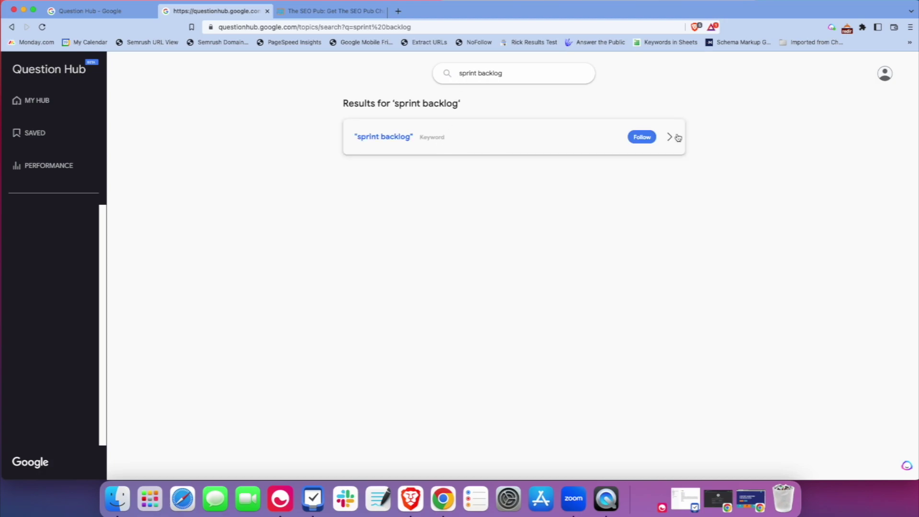
pyautogui.click(678, 138)
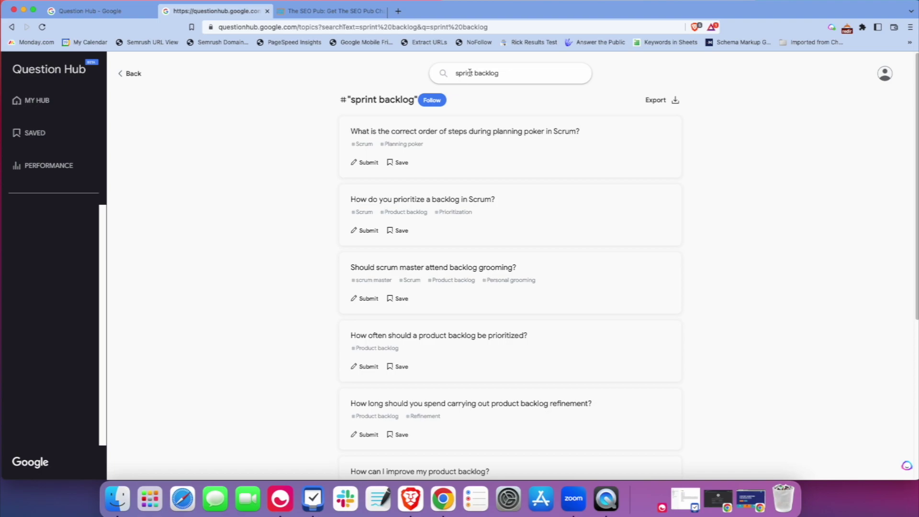
# Scroll the sprint backlog questions down to 'How long should you spend carrying out product backlog refinement?'.
pyautogui.scroll(-1, 505, 328)
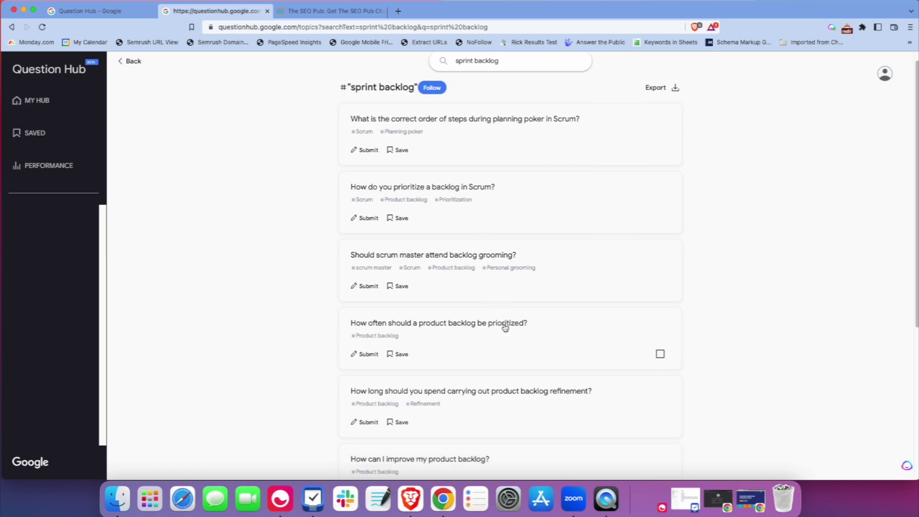
pyautogui.scroll(-1, 506, 328)
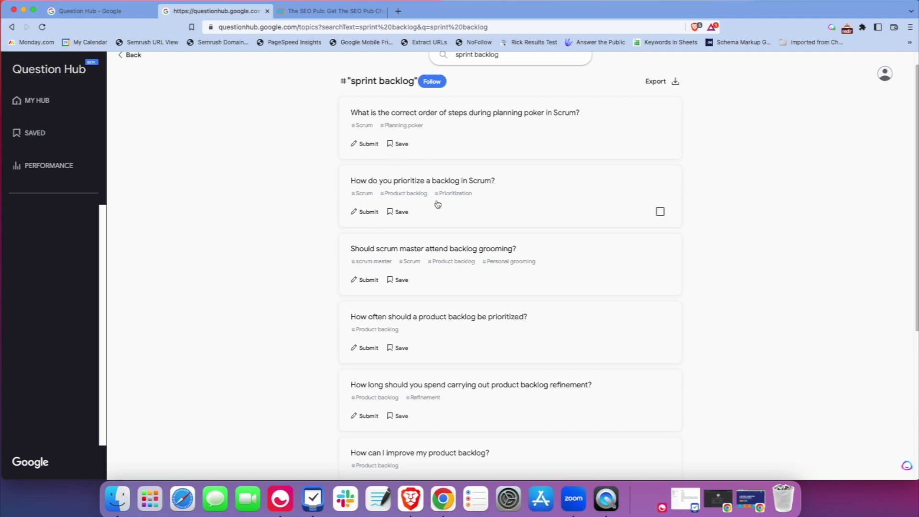
pyautogui.scroll(-1, 631, 331)
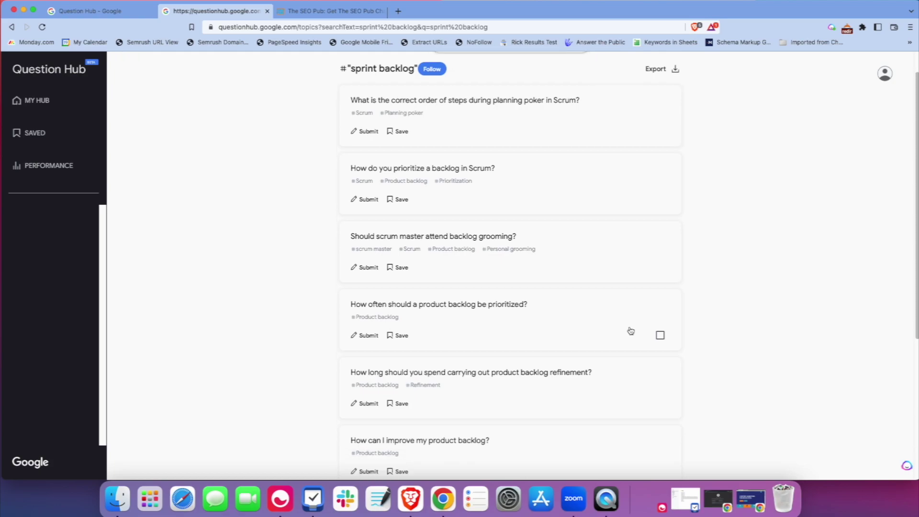
pyautogui.scroll(-3, 537, 312)
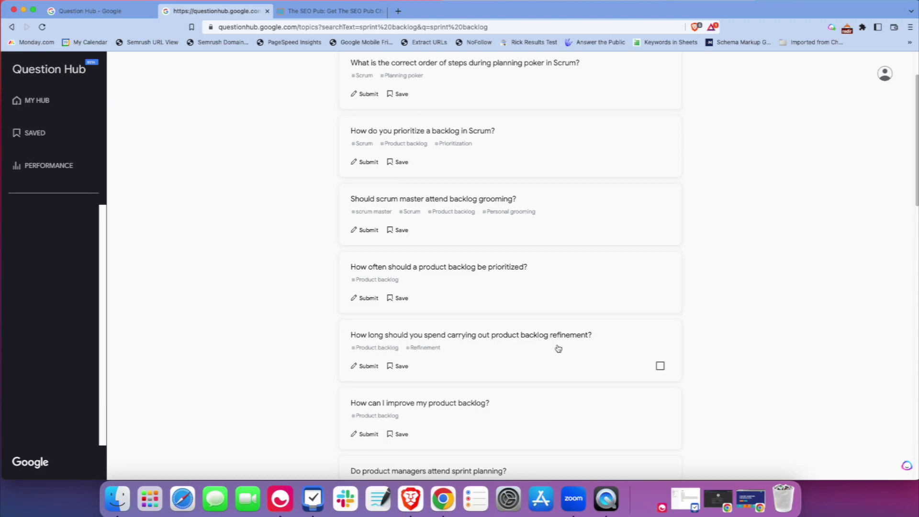
# Open and cancel the Submit Link form for the refinement question, then view Performance statistics.
pyautogui.click(355, 367)
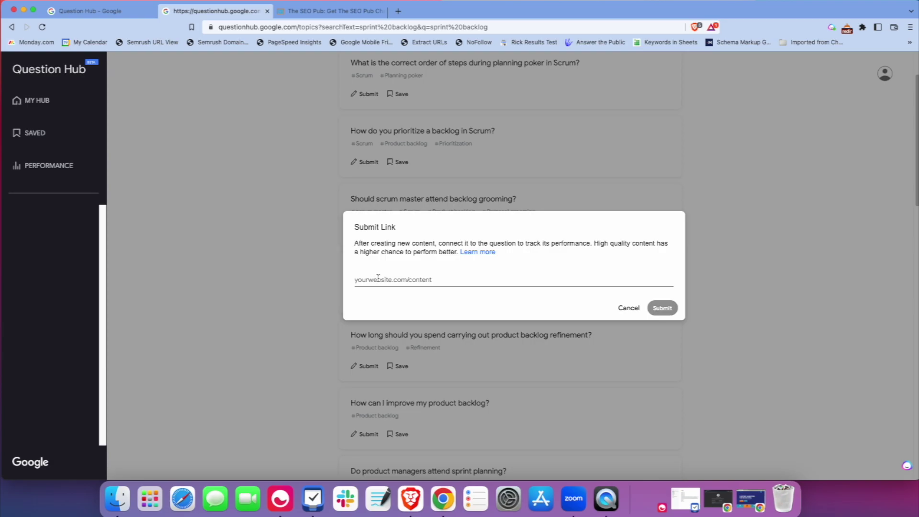
pyautogui.click(629, 310)
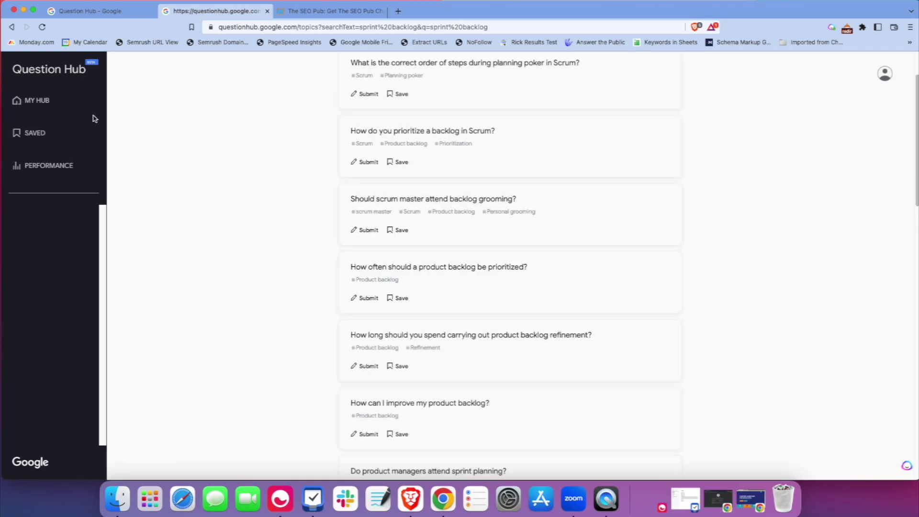
pyautogui.click(46, 166)
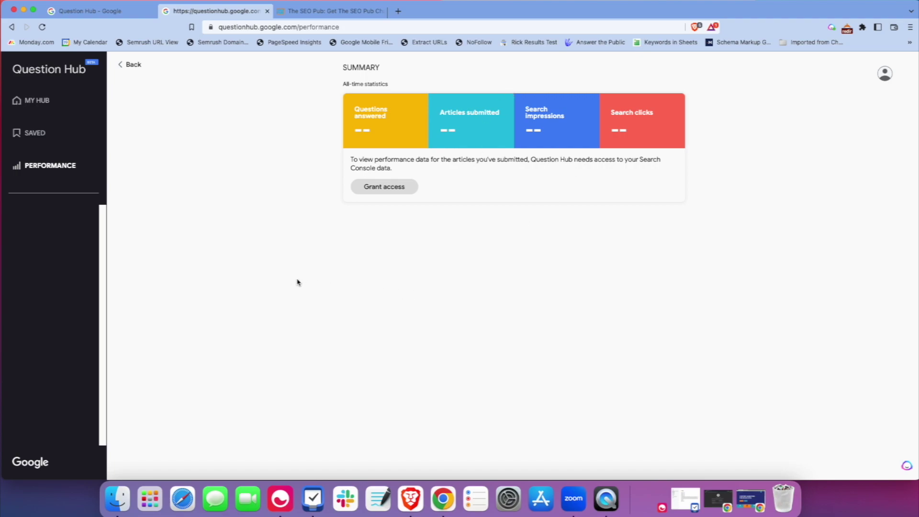
# Reload My Hub, view the followed sprint project management and sprint backlog topics, then switch to The SEO Pub.
pyautogui.click(40, 101)
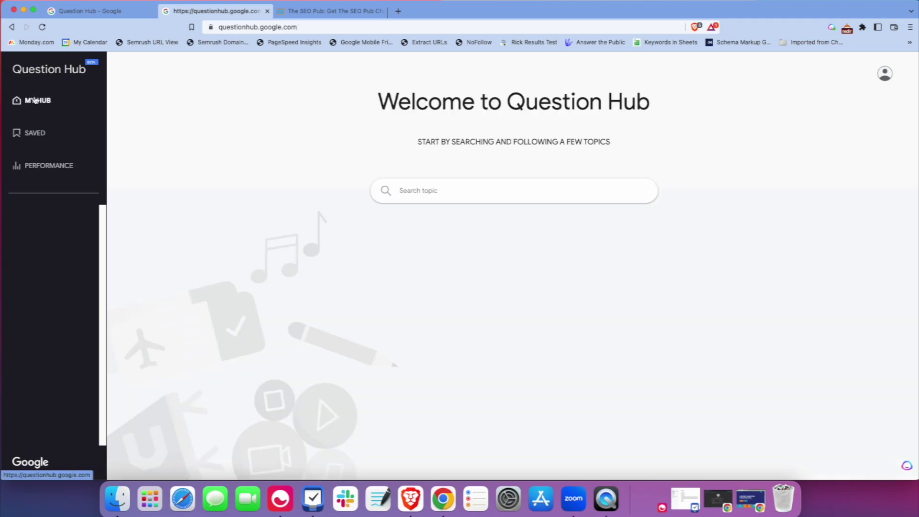
pyautogui.click(42, 27)
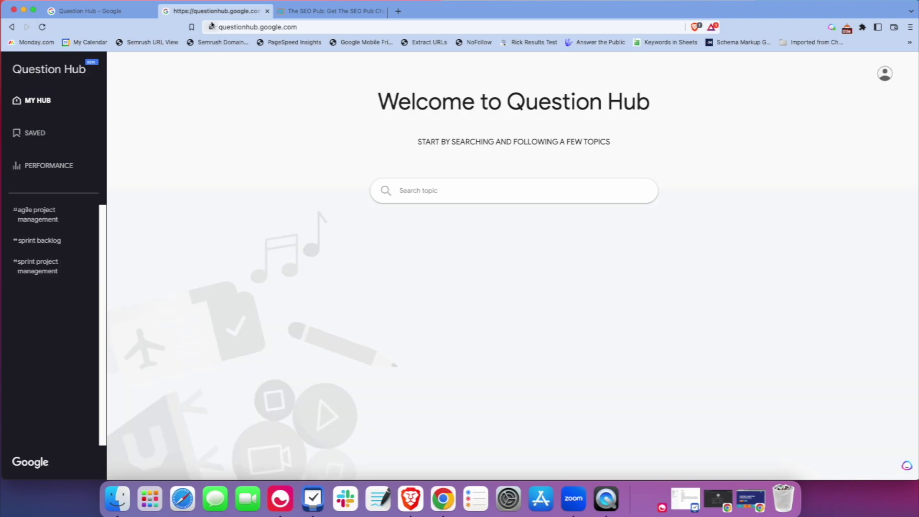
pyautogui.click(38, 264)
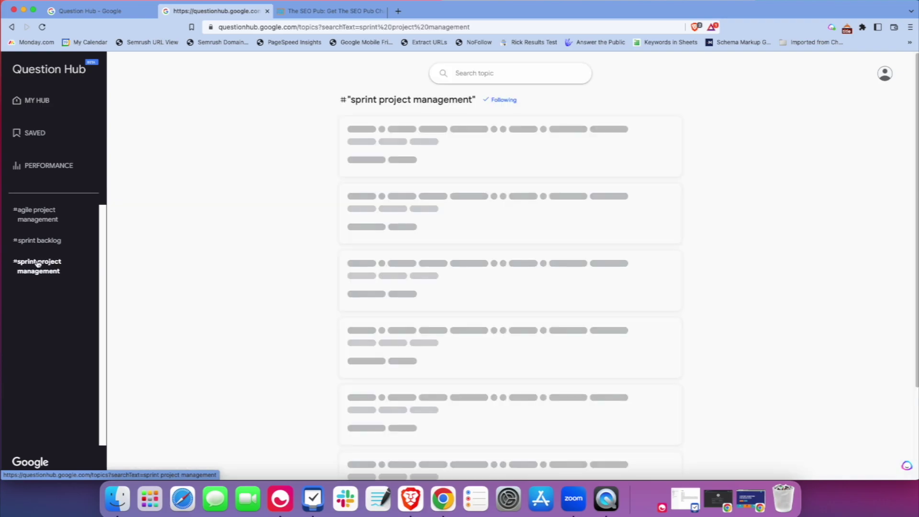
pyautogui.click(40, 240)
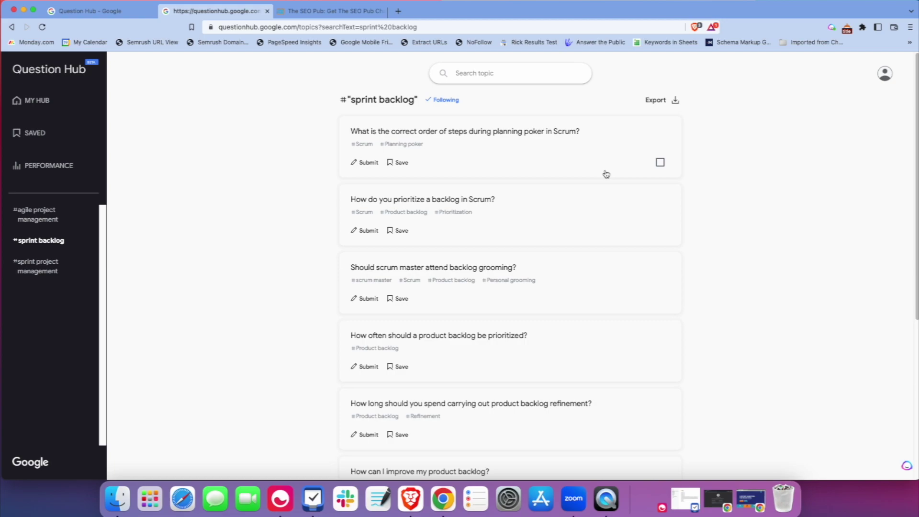
pyautogui.click(336, 10)
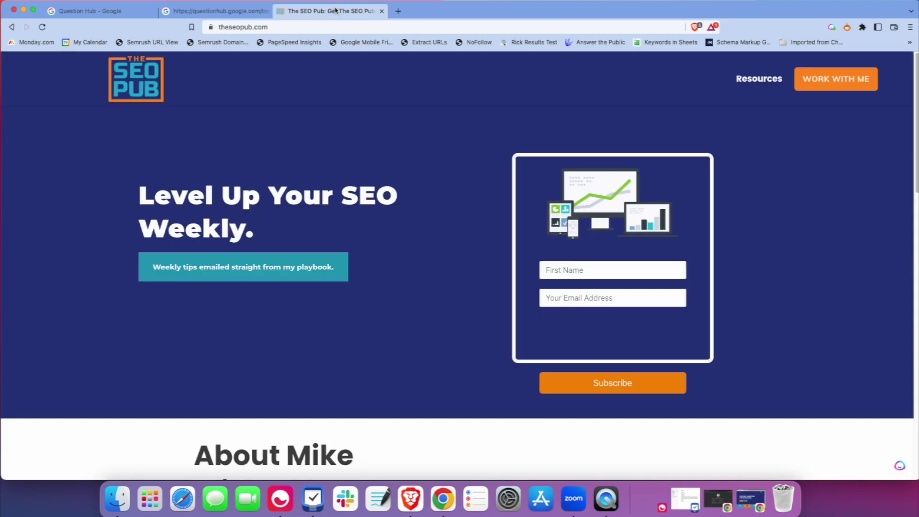